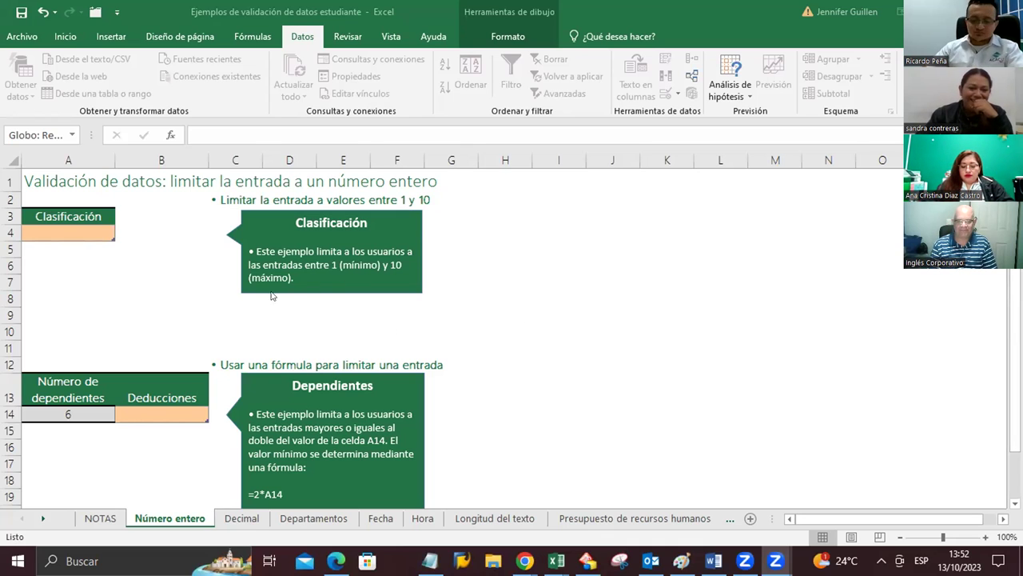
- Review the data validation criteria of the Clasificación input cell A4 and close them without changes
{"action": "left_click", "coordinate": [64, 230]}
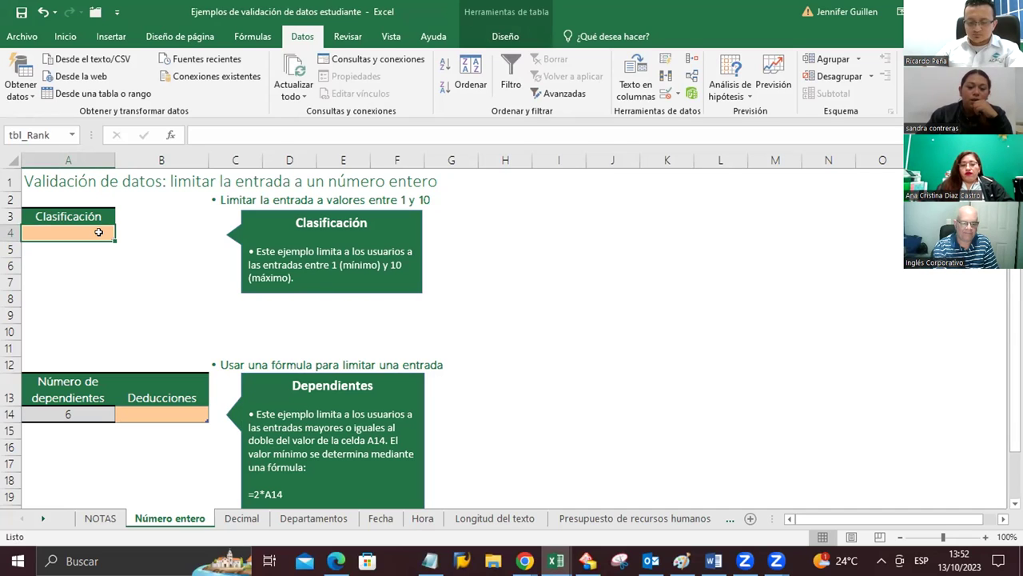
{"action": "left_click", "coordinate": [664, 94]}
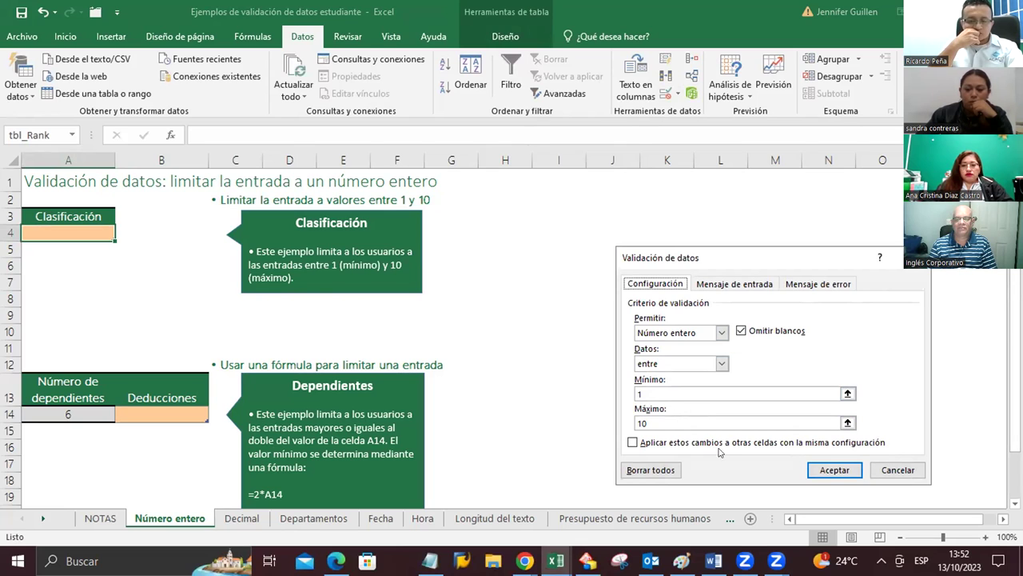
{"action": "left_click", "coordinate": [828, 469]}
{"action": "scroll", "coordinate": [352, 354], "scroll_direction": "down", "scroll_amount": 3}
{"action": "scroll", "coordinate": [352, 354], "scroll_direction": "up", "scroll_amount": 3}
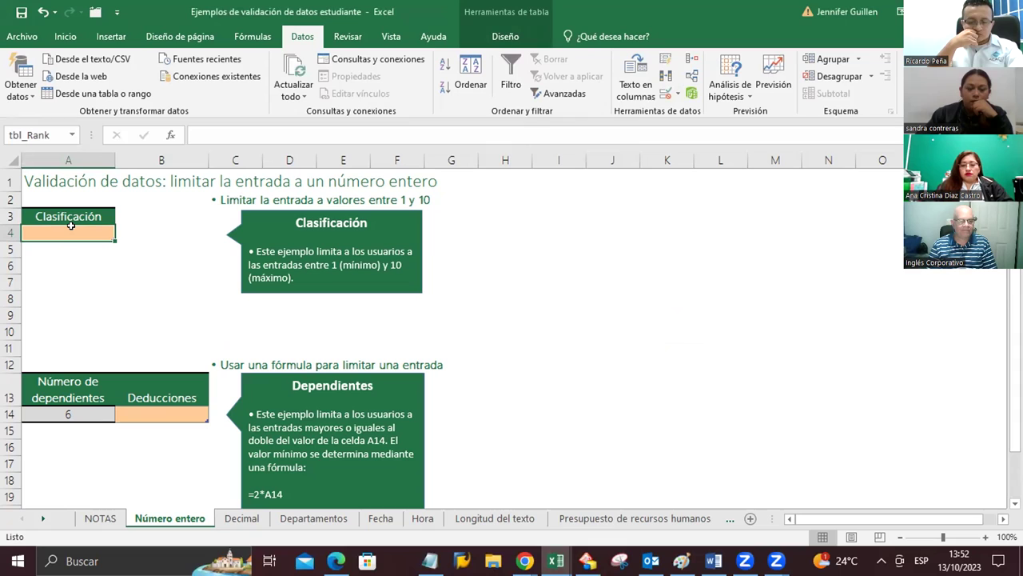
- Test the Clasificación cell's upper limit by entering 10 and trying to replace it with 11, cancelling the second entry
{"action": "type", "text": "10"}
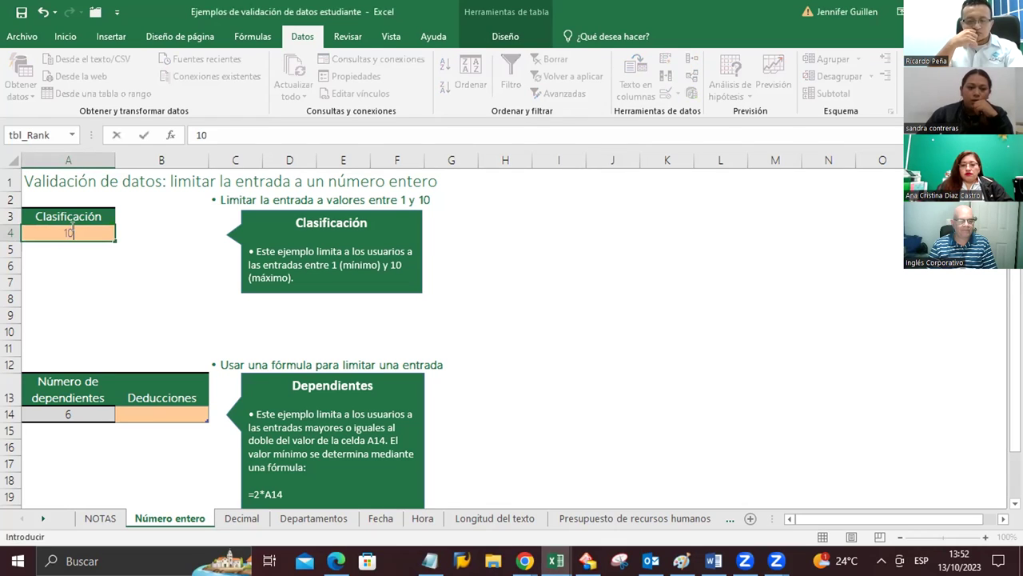
{"action": "key", "text": "Return"}
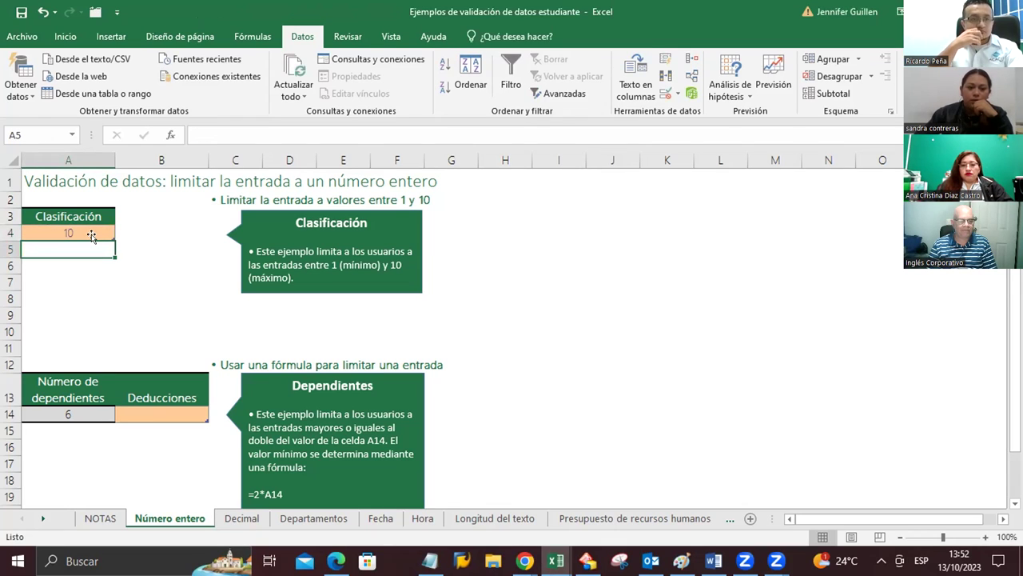
{"action": "left_click", "coordinate": [89, 232]}
{"action": "type", "text": "11"}
{"action": "key", "text": "Return"}
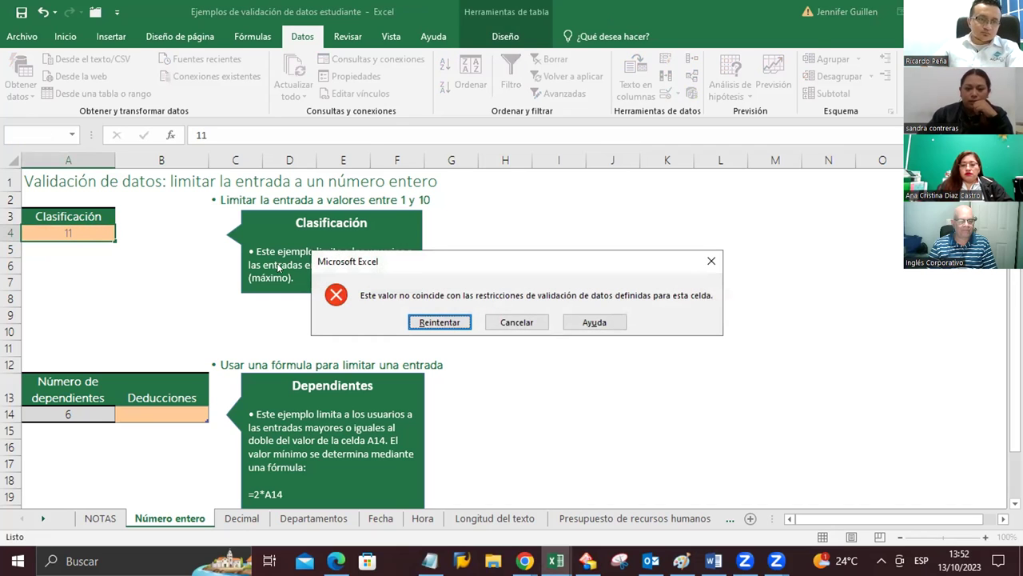
{"action": "left_click", "coordinate": [495, 325]}
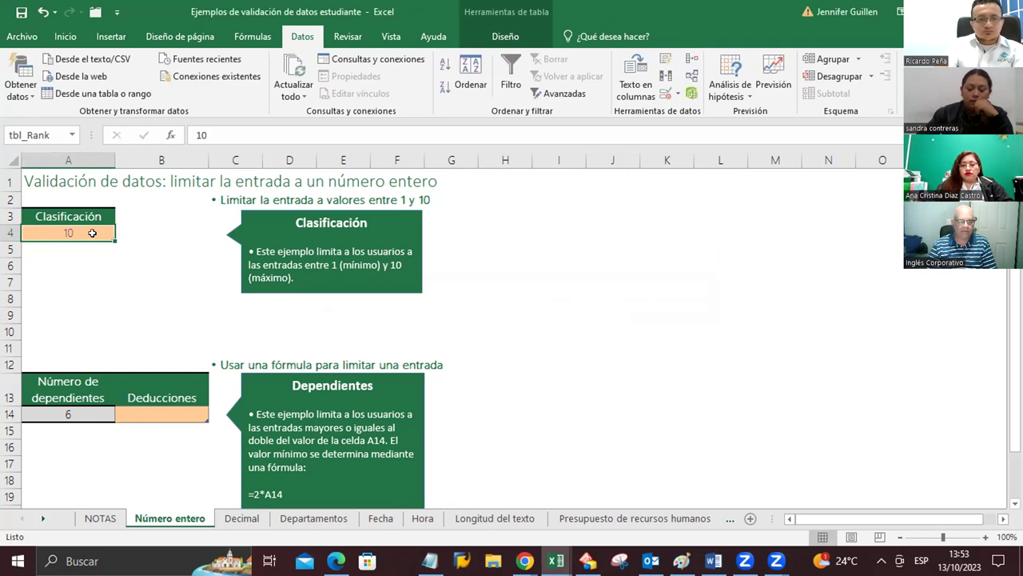
- Try to enter 0.5 in the Clasificación cell, and clear the cell's content
{"action": "key", "text": "BackSpace"}
{"action": "type", "text": "0.5"}
{"action": "key", "text": "Return"}
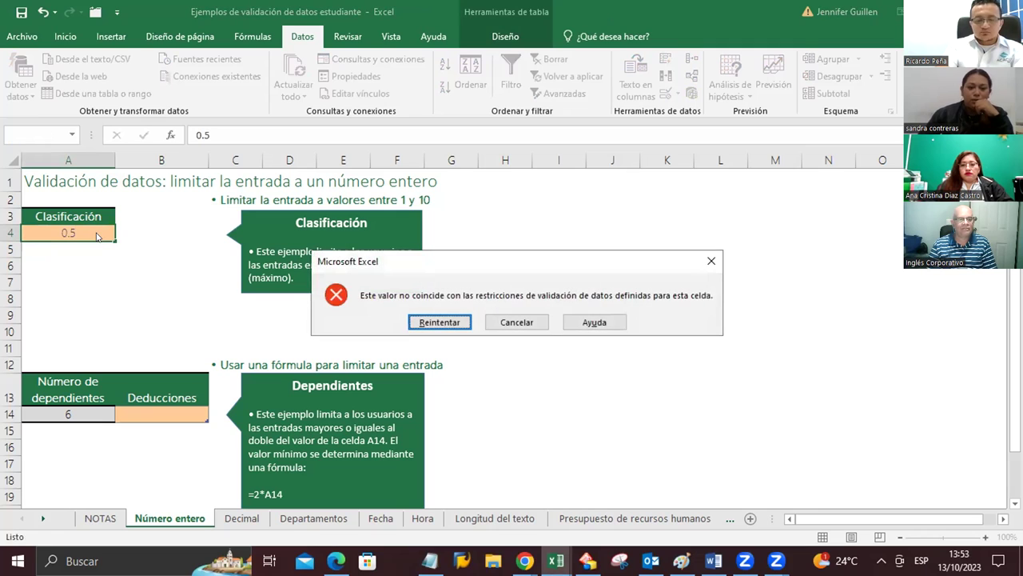
{"action": "left_click", "coordinate": [462, 323]}
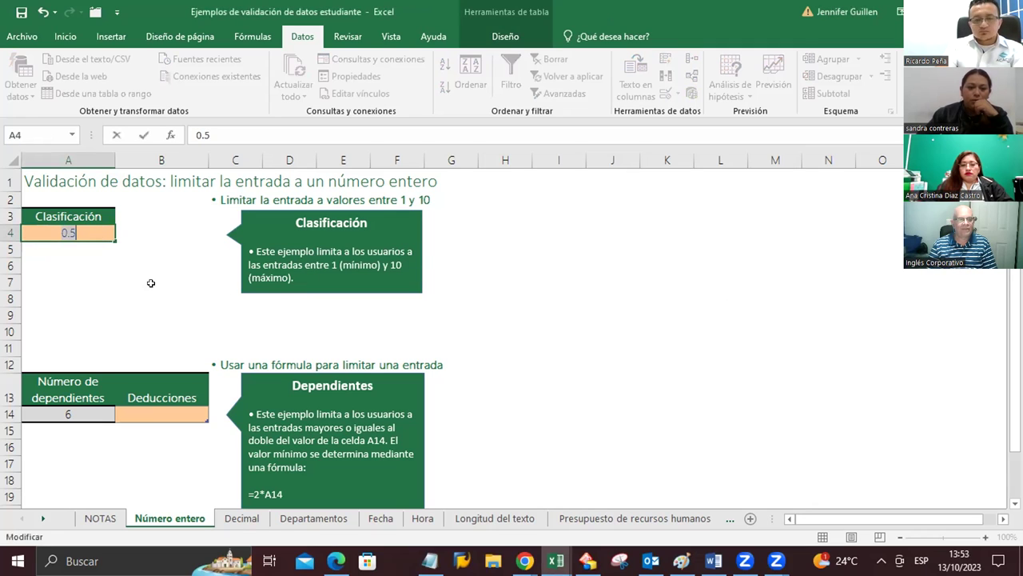
{"action": "key", "text": "BackSpace"}
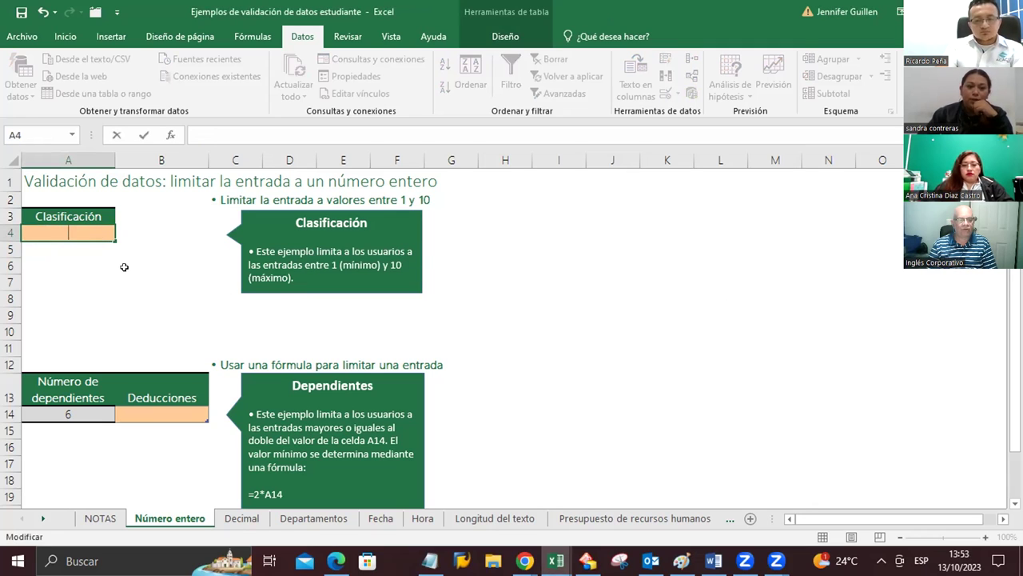
{"action": "left_click", "coordinate": [123, 267]}
{"action": "left_click", "coordinate": [69, 234]}
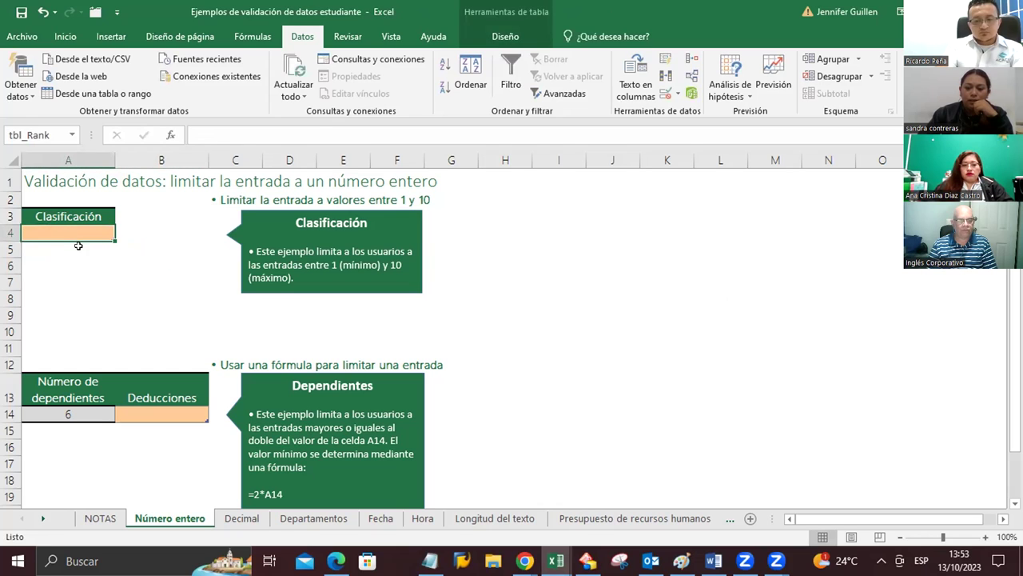
- Try the decimal value 1.5 in the Clasificación cell and cancel the entry
{"action": "type", "text": "1.5"}
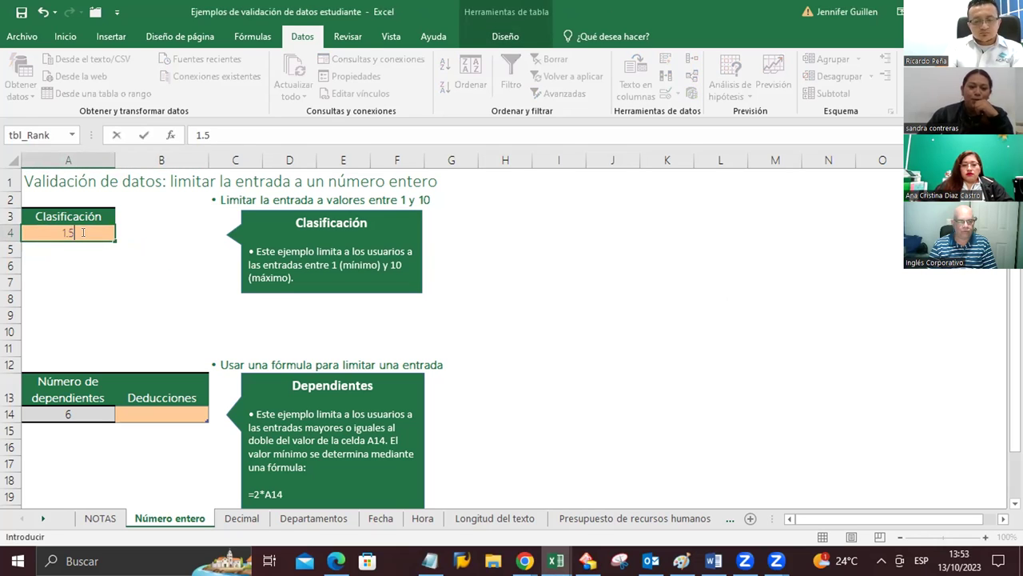
{"action": "left_click", "coordinate": [69, 259]}
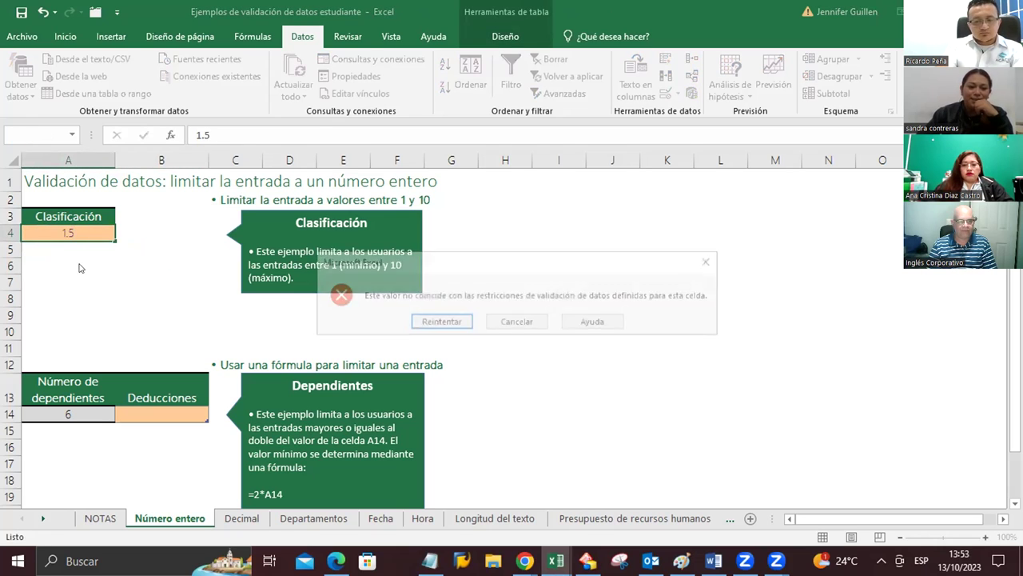
{"action": "left_click", "coordinate": [516, 322]}
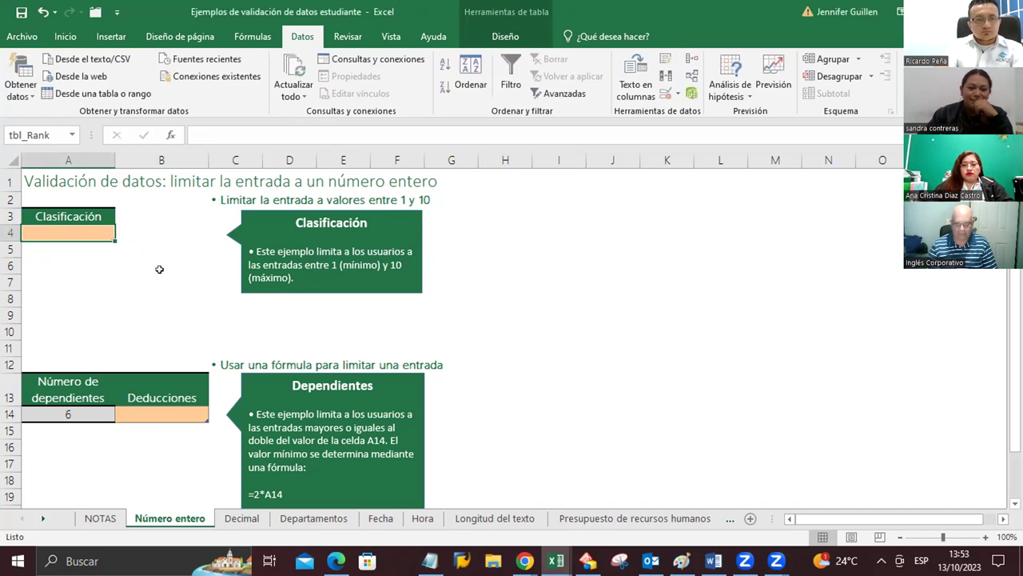
- Review the formula-based data validation criteria of the Deducciones cell B14 and close them without changes
{"action": "scroll", "coordinate": [148, 347], "scroll_direction": "down", "scroll_amount": 1}
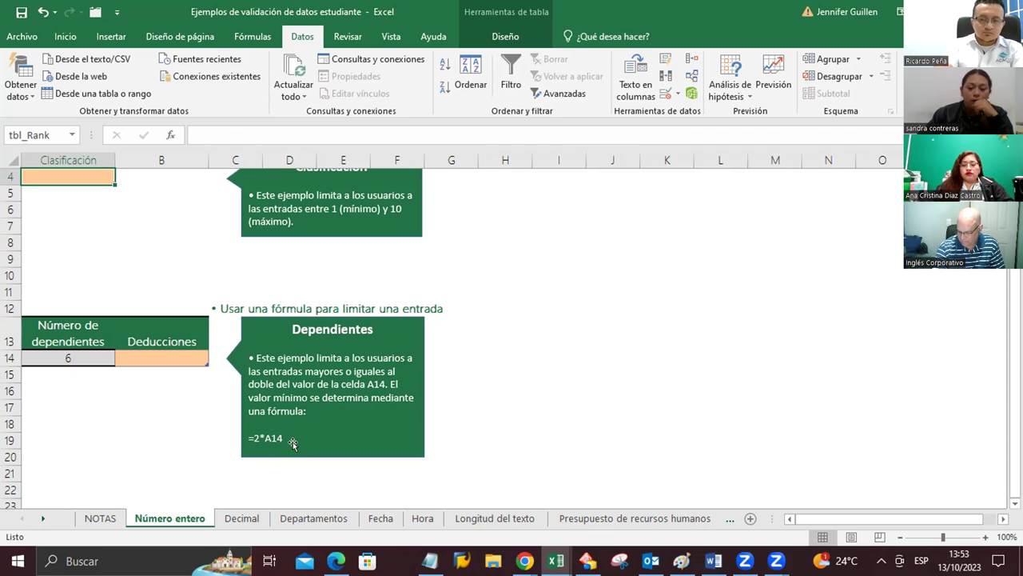
{"action": "left_click", "coordinate": [88, 390]}
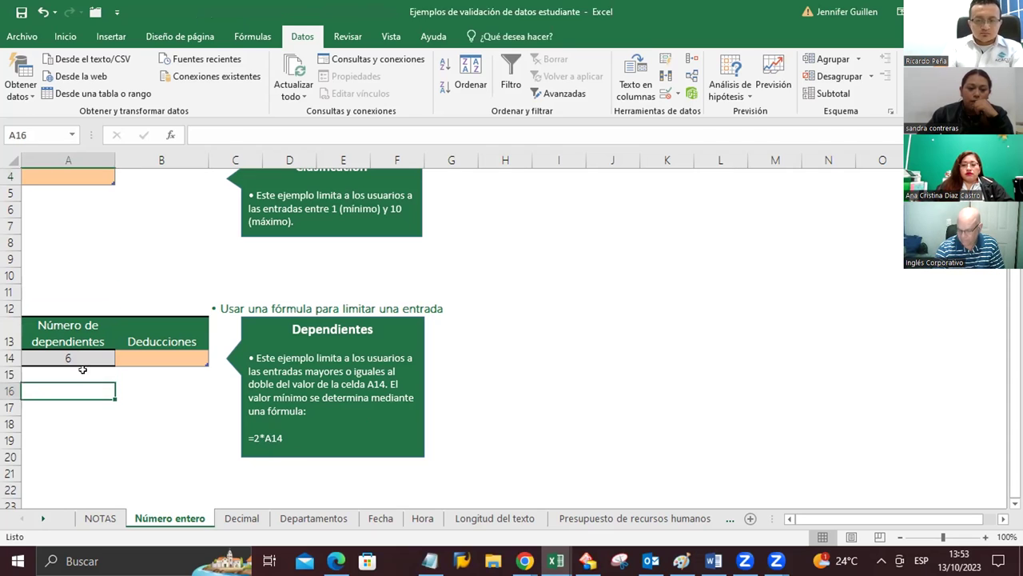
{"action": "left_click", "coordinate": [80, 357]}
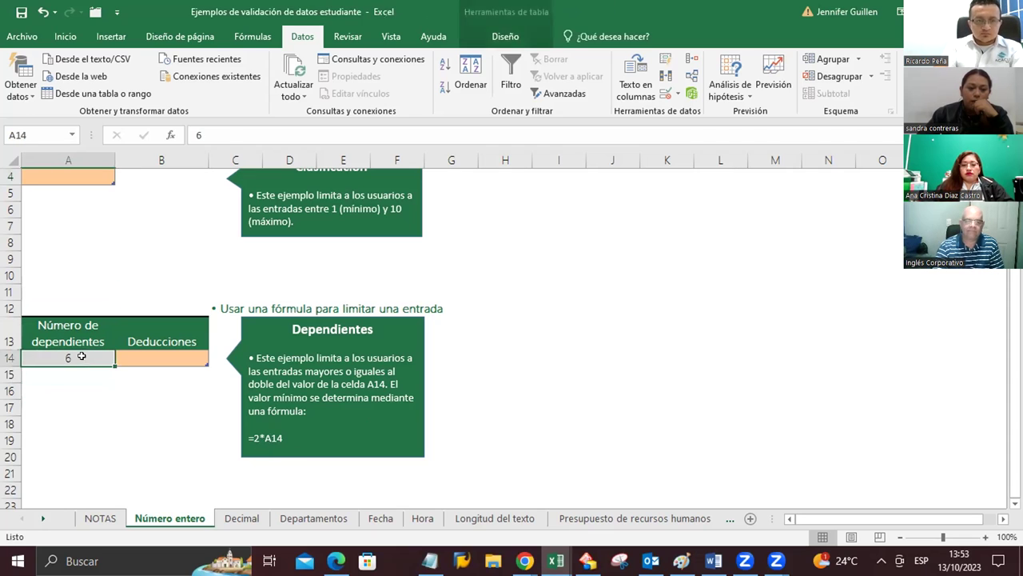
{"action": "left_click", "coordinate": [128, 360]}
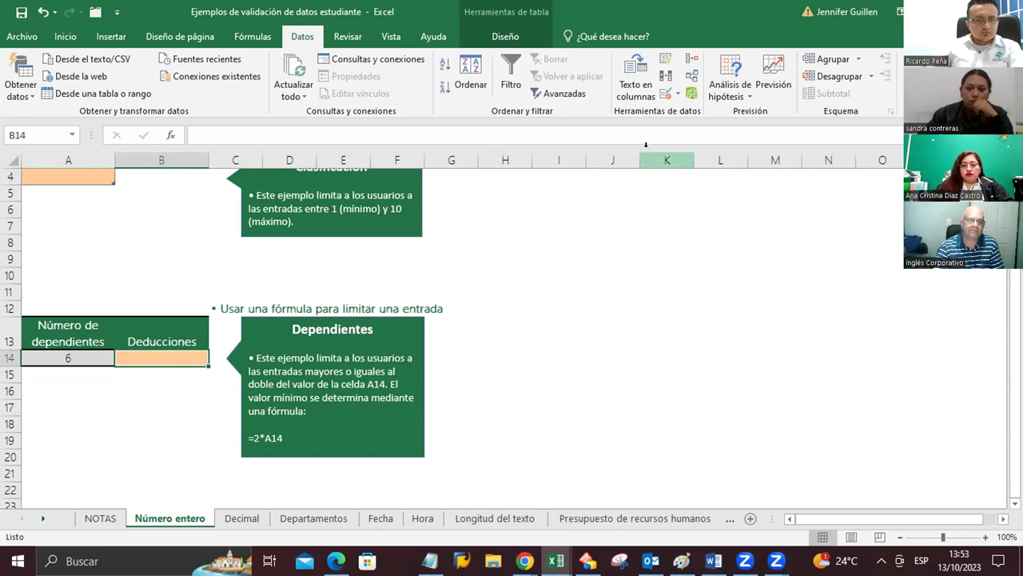
{"action": "left_click", "coordinate": [665, 93]}
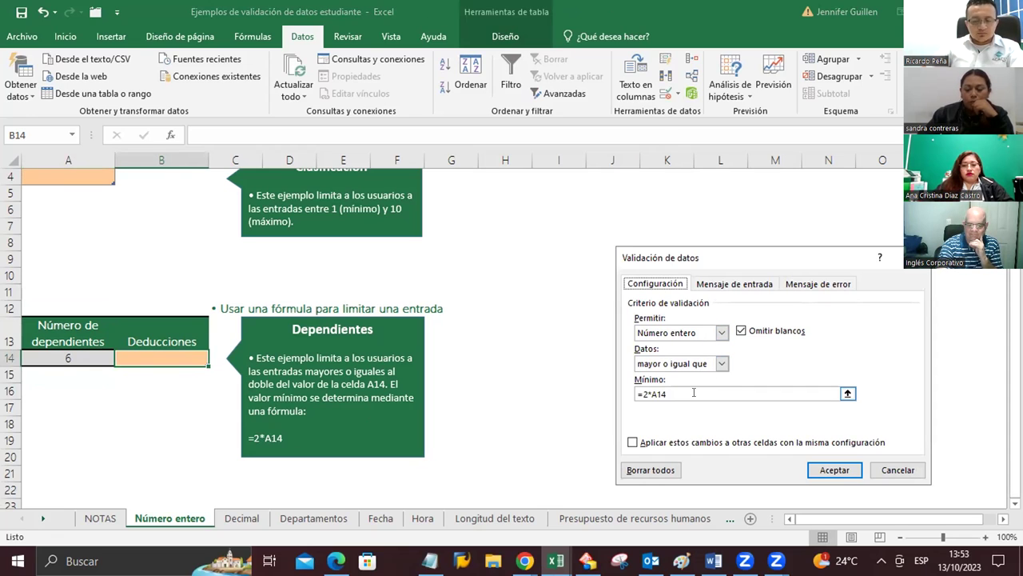
{"action": "left_click", "coordinate": [820, 471]}
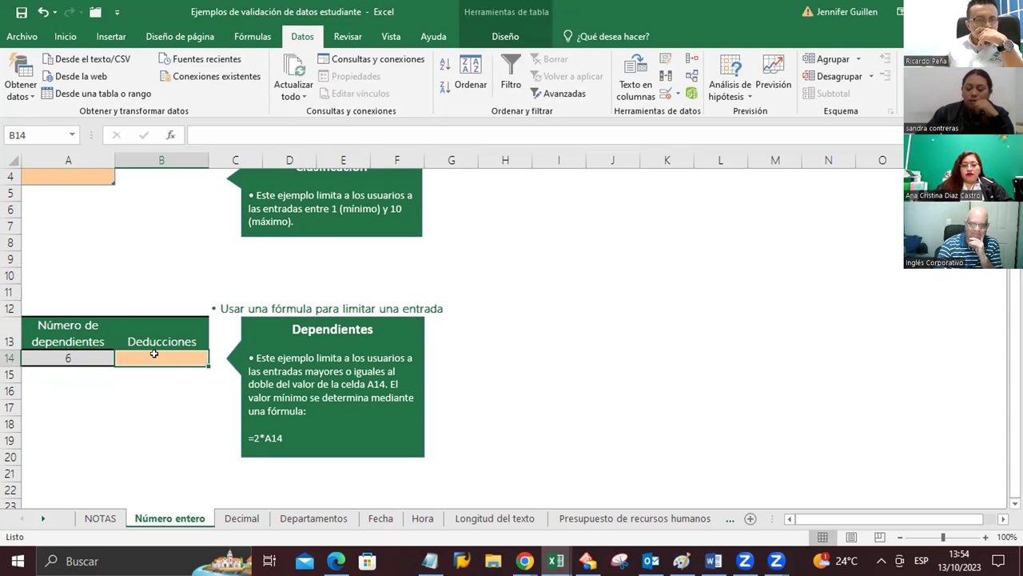
- Test the Deducciones cell's minimum by entering 12 and trying to replace it with 11, cancelling the second entry
{"action": "type", "text": "12"}
{"action": "key", "text": "Return"}
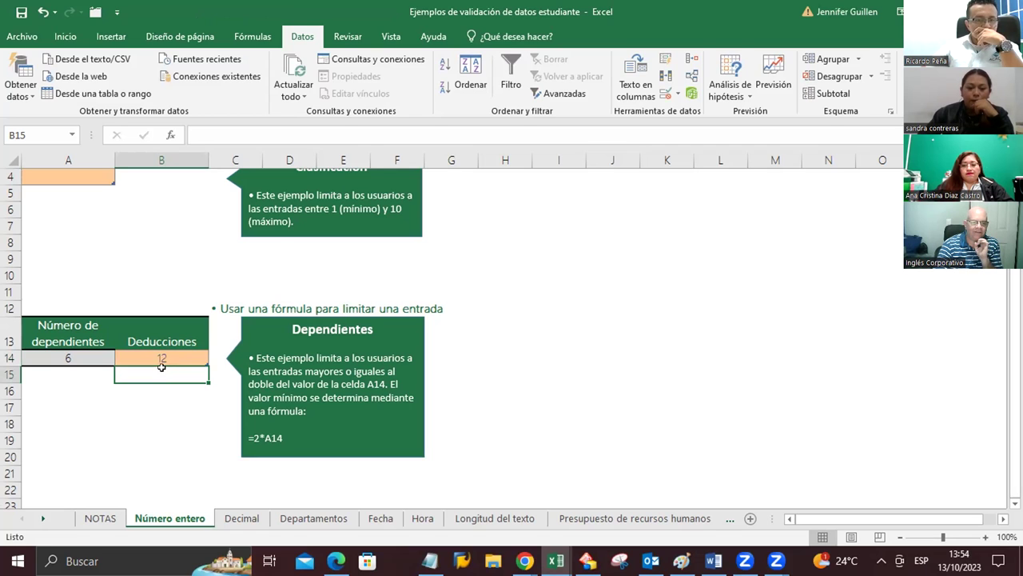
{"action": "left_click", "coordinate": [161, 357]}
{"action": "key", "text": "BackSpace"}
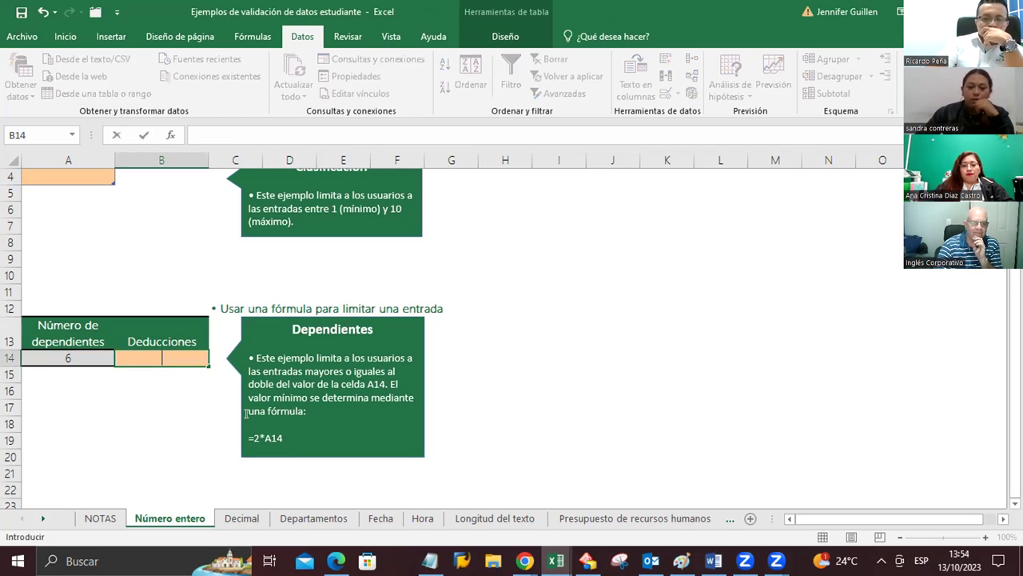
{"action": "type", "text": "11"}
{"action": "key", "text": "Return"}
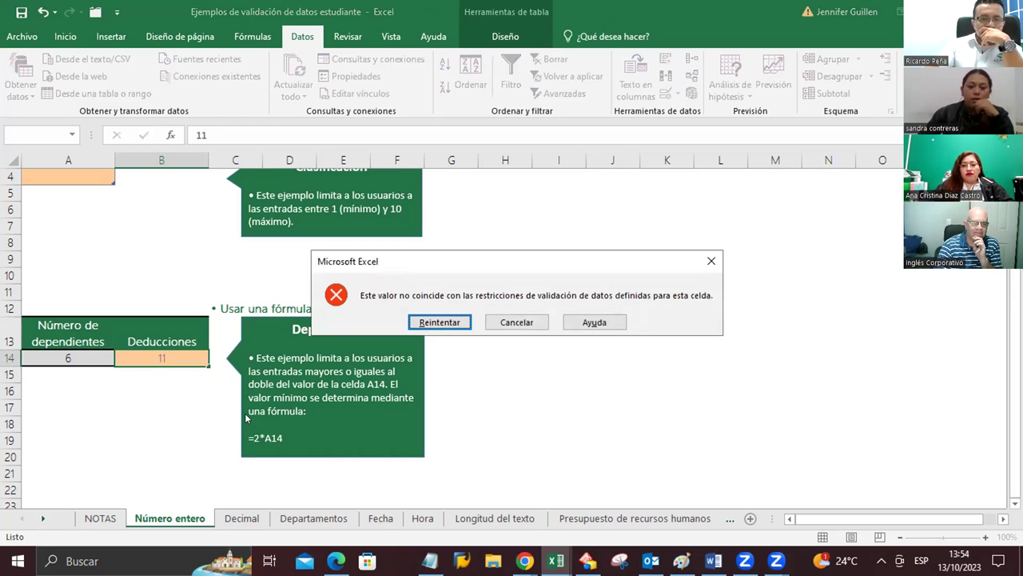
{"action": "left_click", "coordinate": [516, 322]}
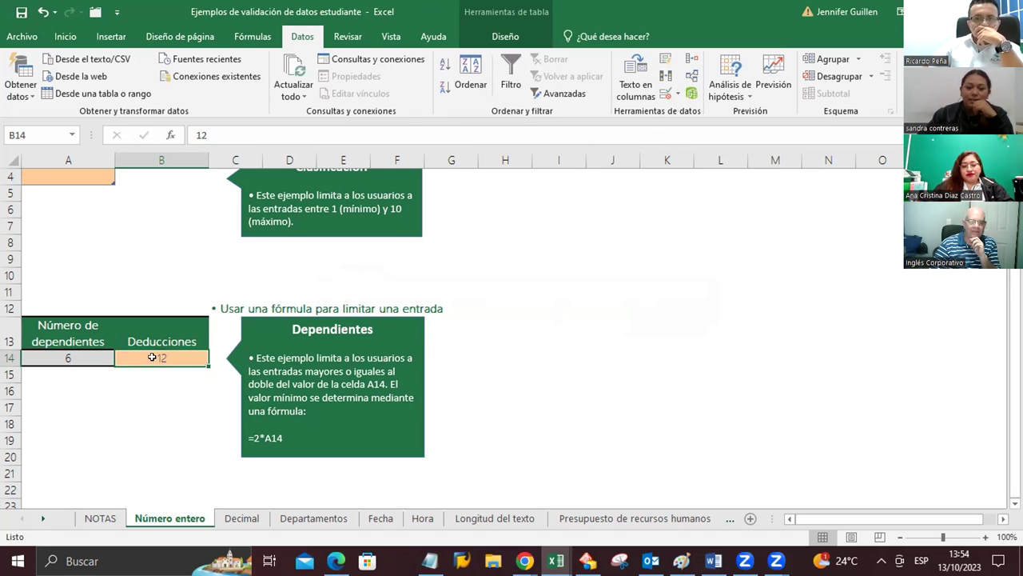
- Test the Deducciones cell with the value 1224, and clear the cell
{"action": "key", "text": "BackSpace"}
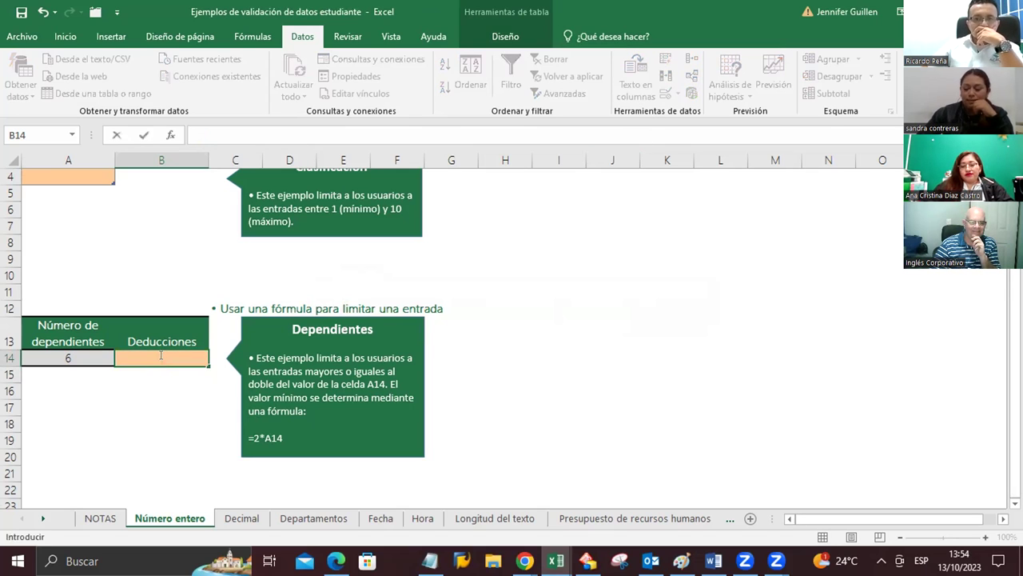
{"action": "key", "text": "Return"}
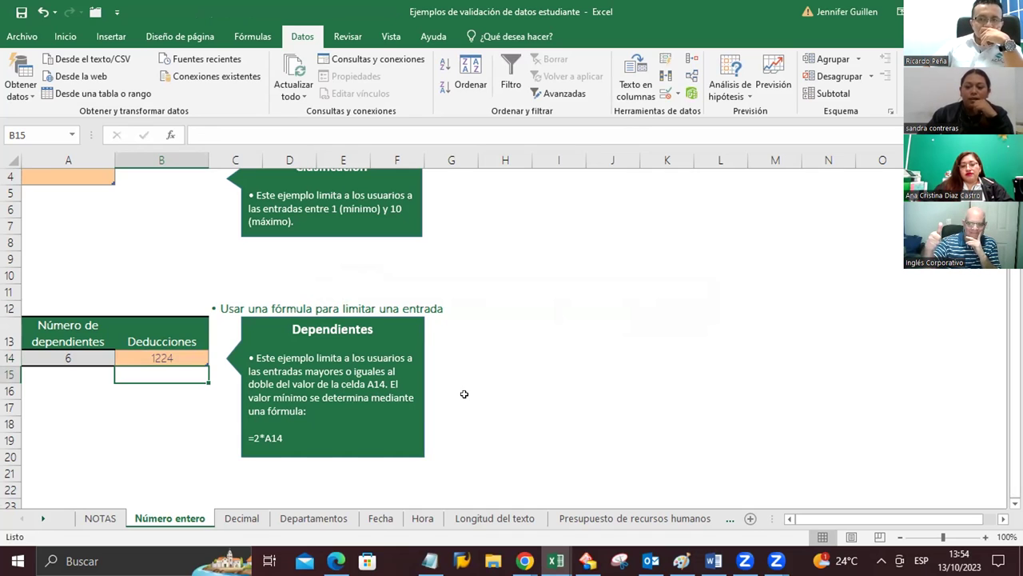
{"action": "left_click", "coordinate": [172, 358]}
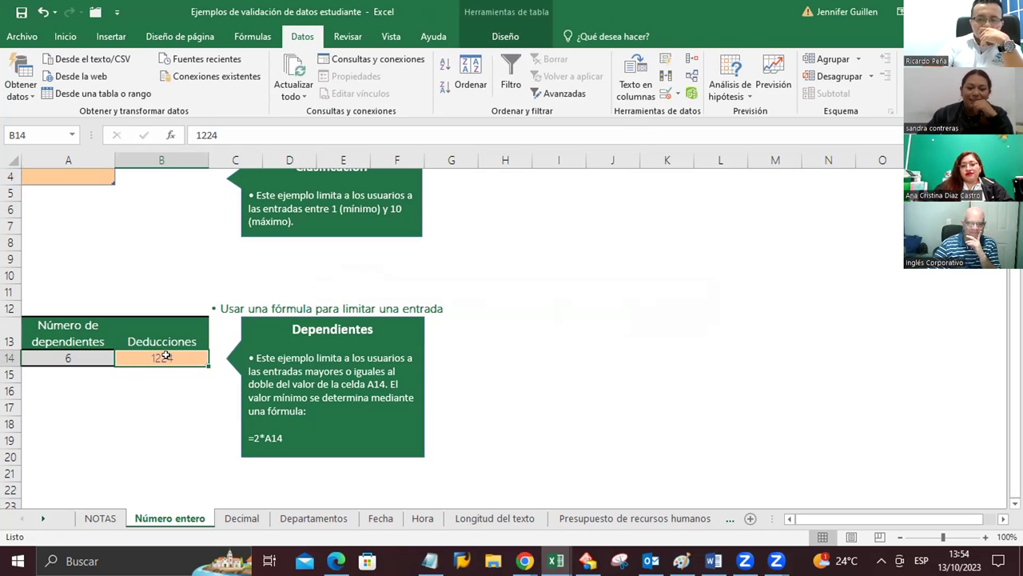
{"action": "key", "text": "Delete"}
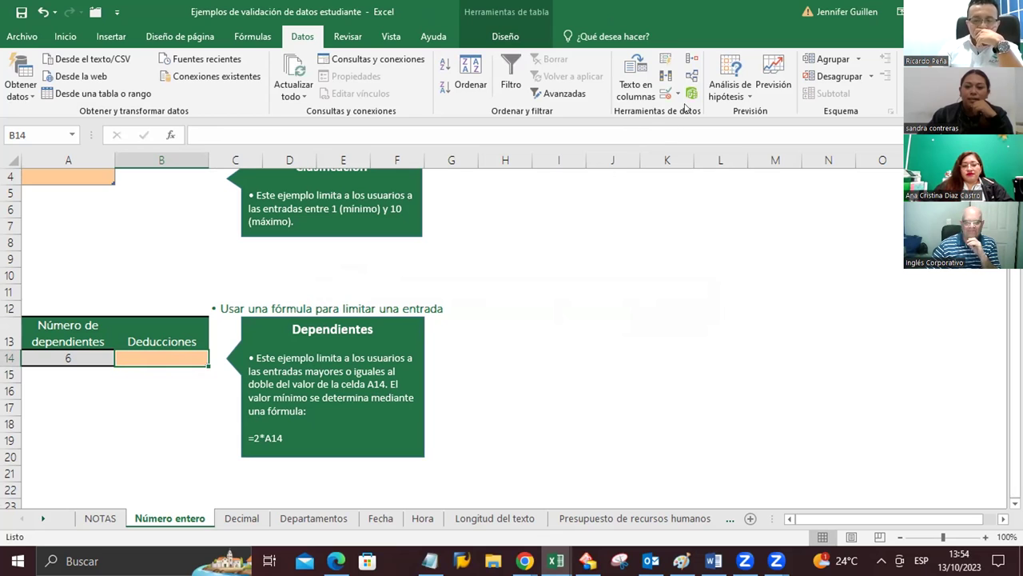